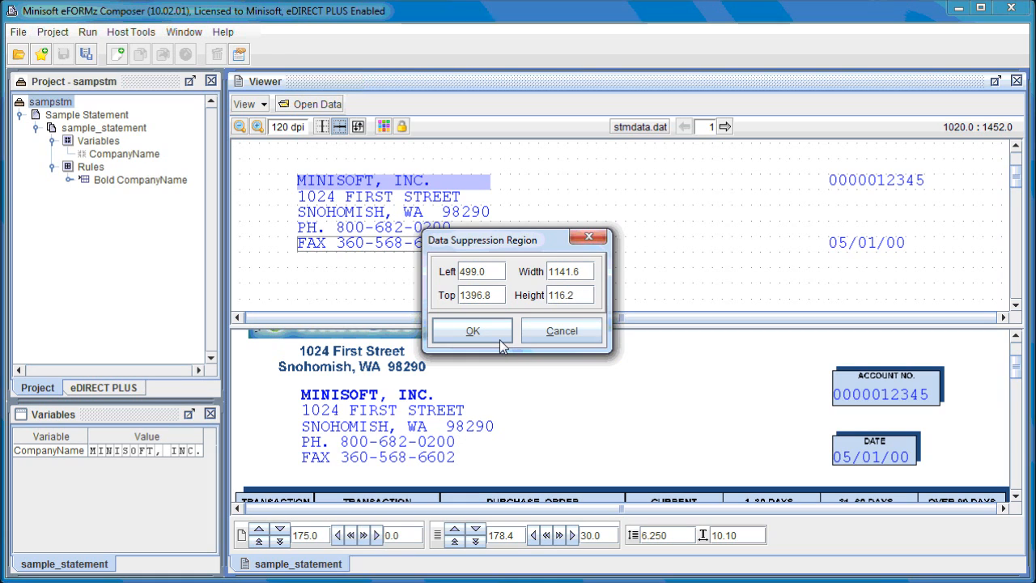
# Apply the data suppression region covering the fax line in the input data.
pyautogui.click(473, 331)
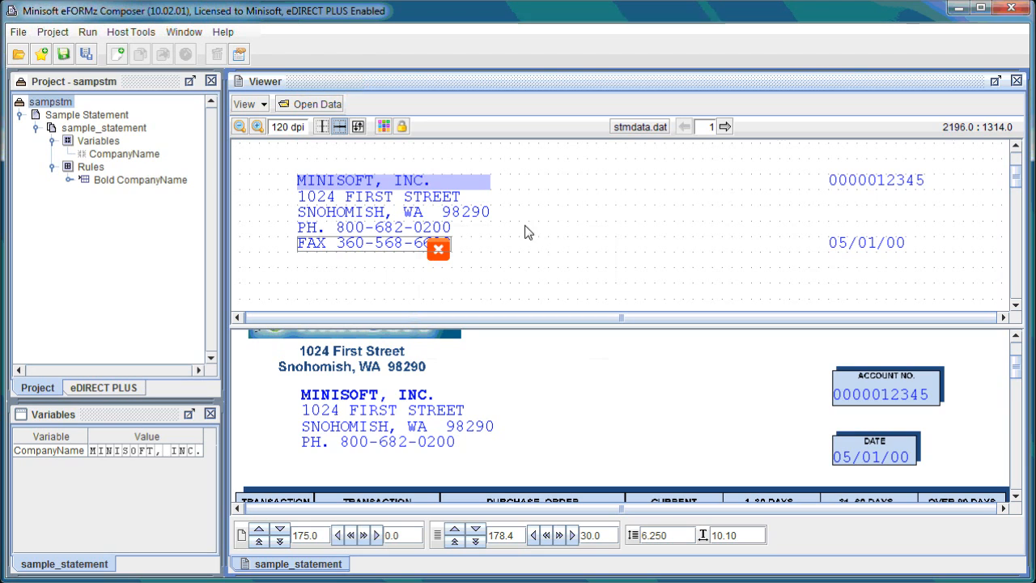
# Review the data suppression region in the sample_statement form properties, including its position and size, and leave without changes.
pyautogui.click(111, 81)
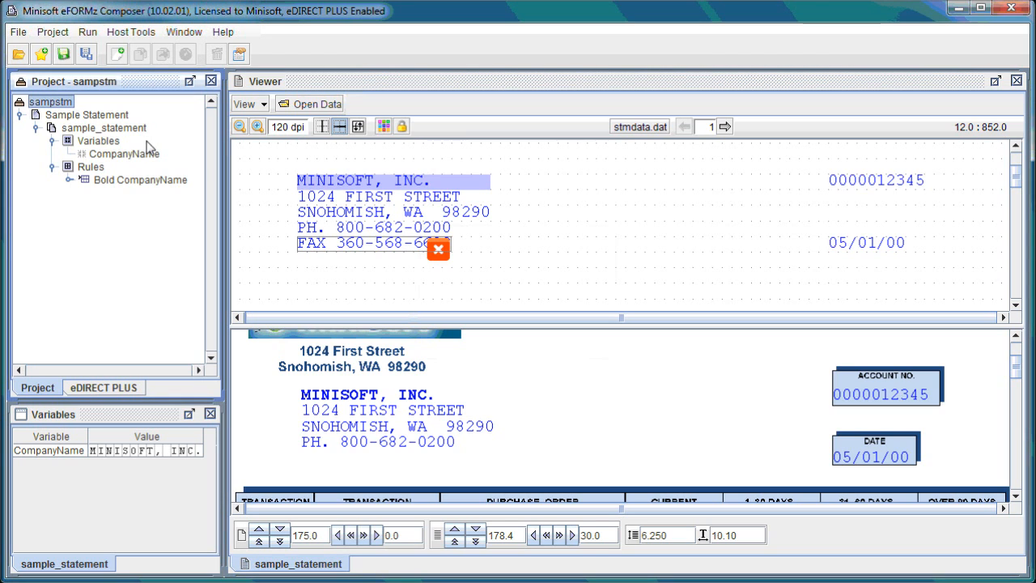
pyautogui.click(141, 130)
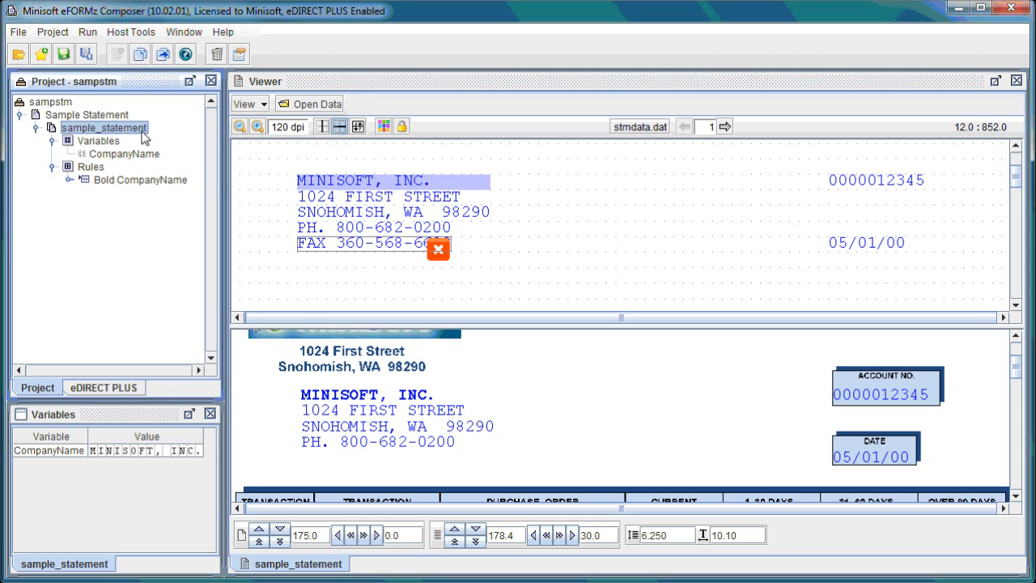
pyautogui.rightClick(142, 138)
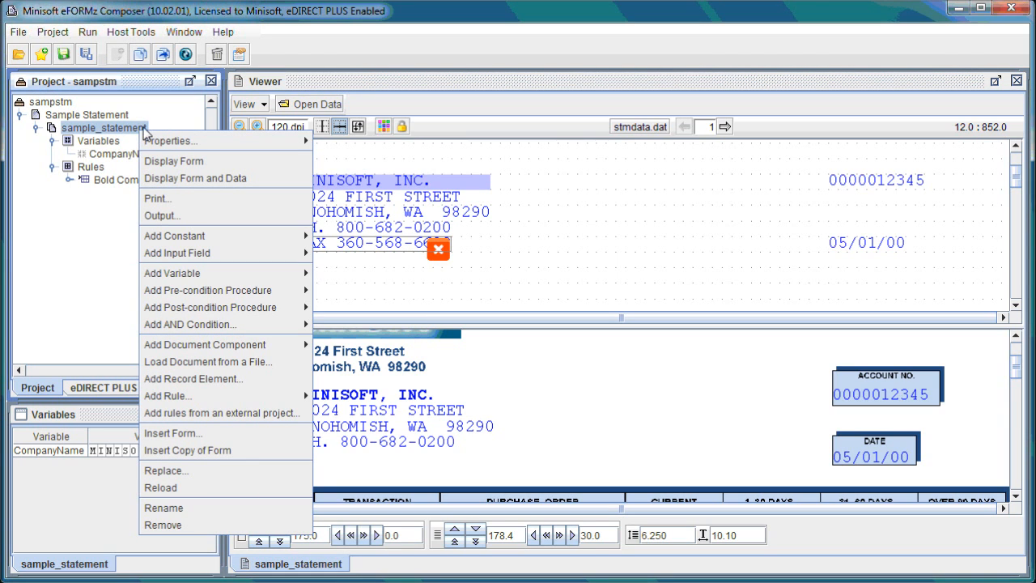
pyautogui.moveTo(186, 140)
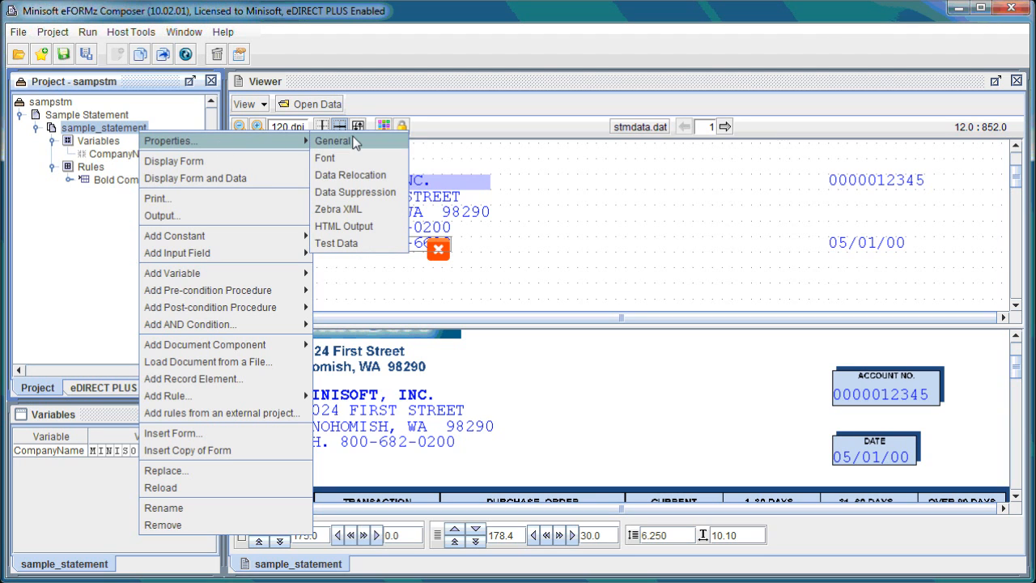
pyautogui.click(377, 192)
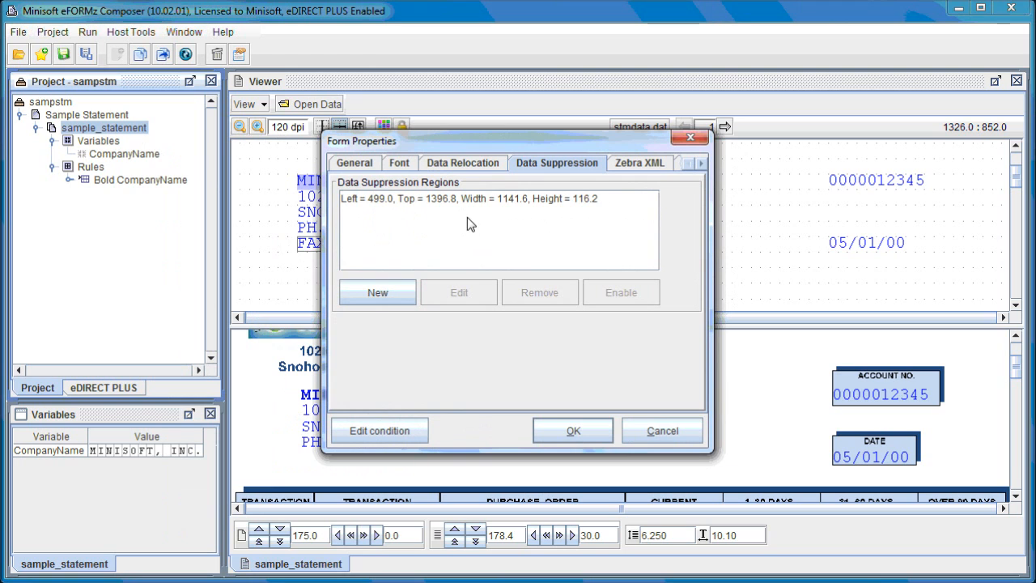
pyautogui.click(478, 201)
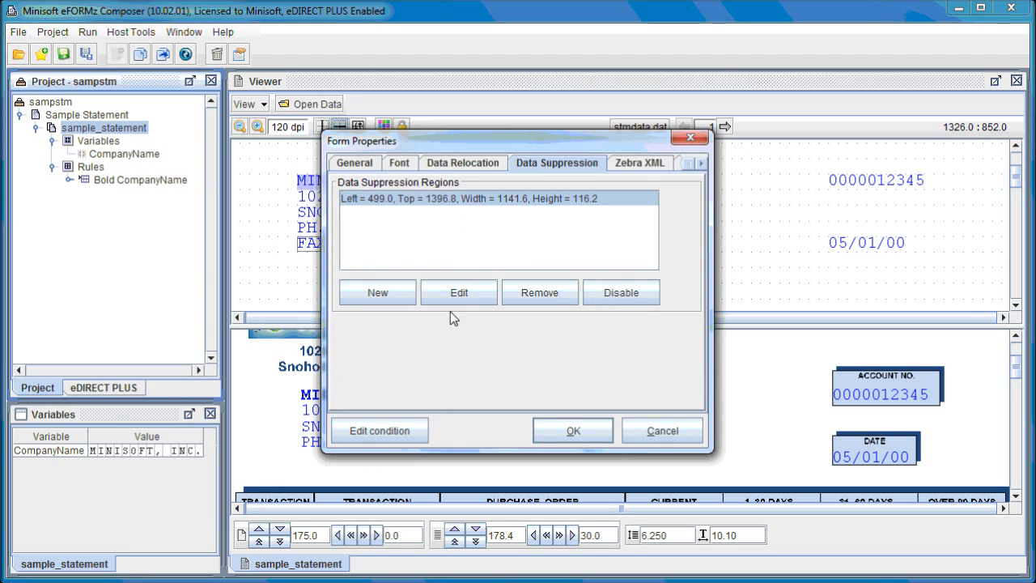
pyautogui.click(463, 291)
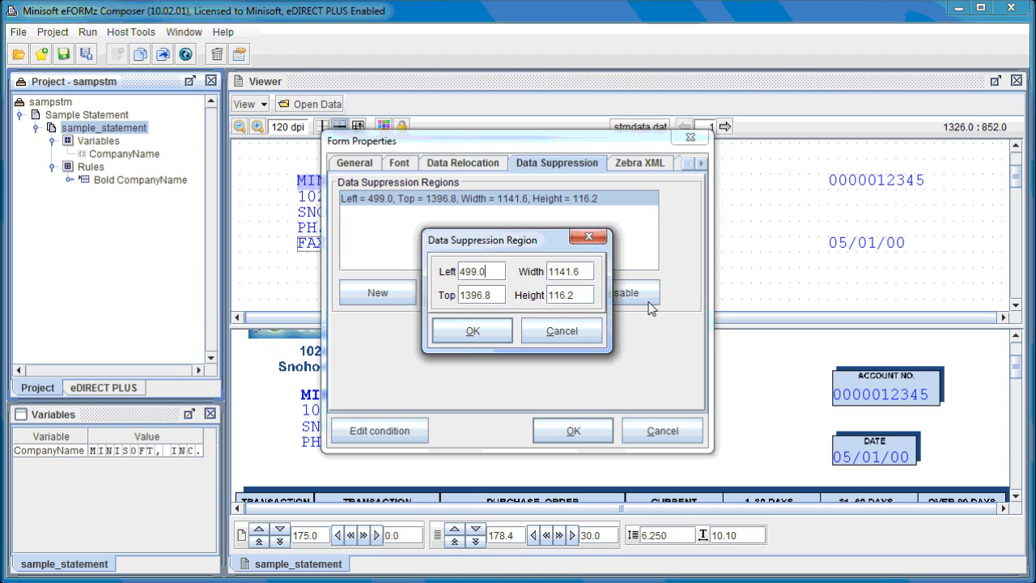
pyautogui.click(571, 330)
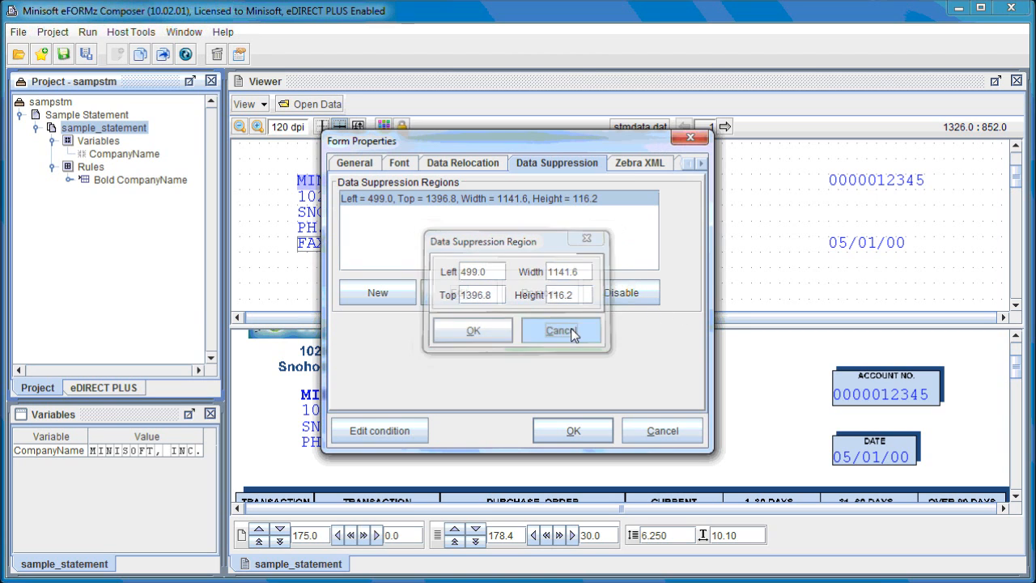
pyautogui.click(676, 433)
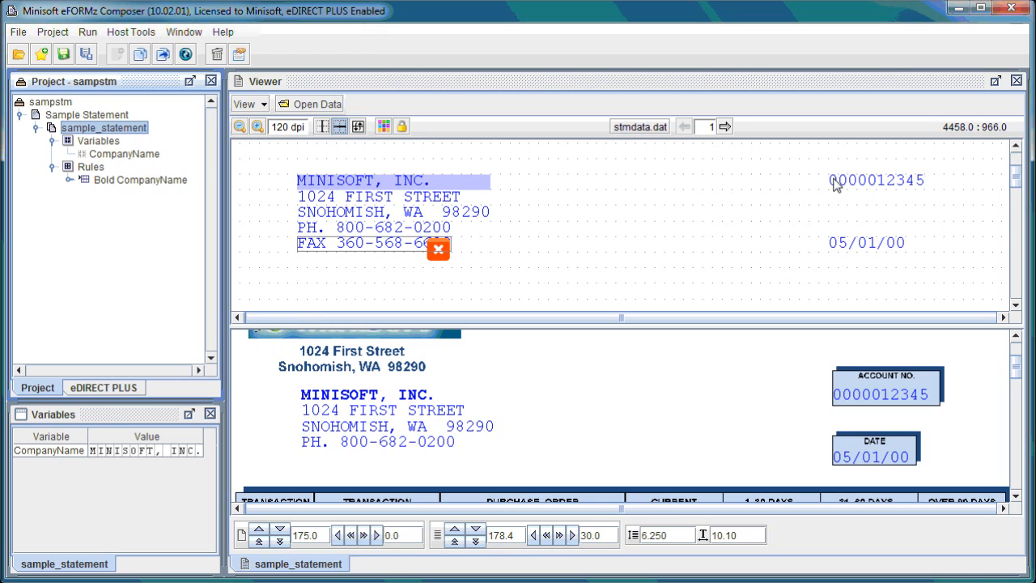
# Move the account number input data to Left 3000, Top 1000 with 0 degrees rotation.
pyautogui.moveTo(831, 179); pyautogui.dragTo(920, 180)
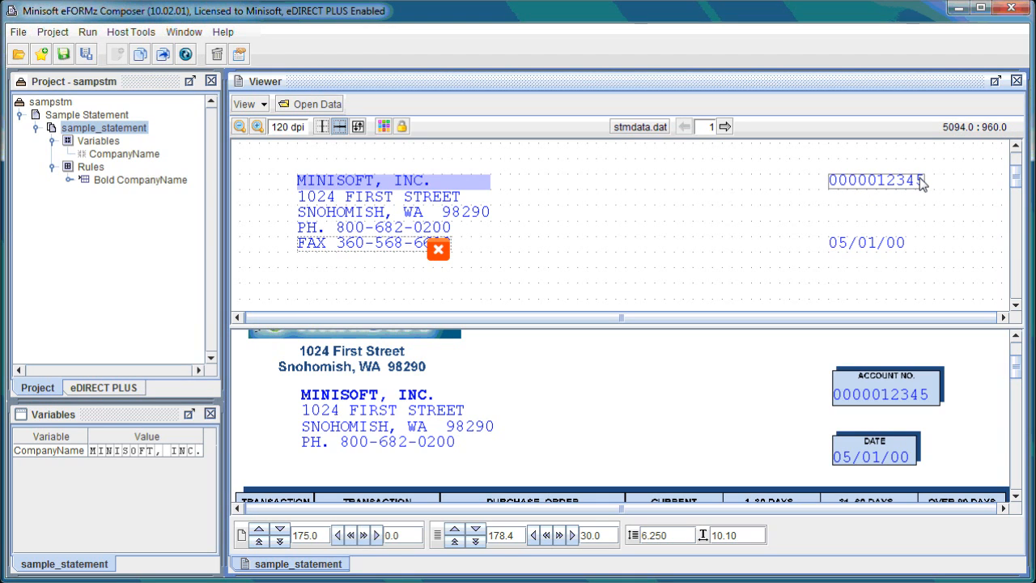
pyautogui.rightClick(873, 185)
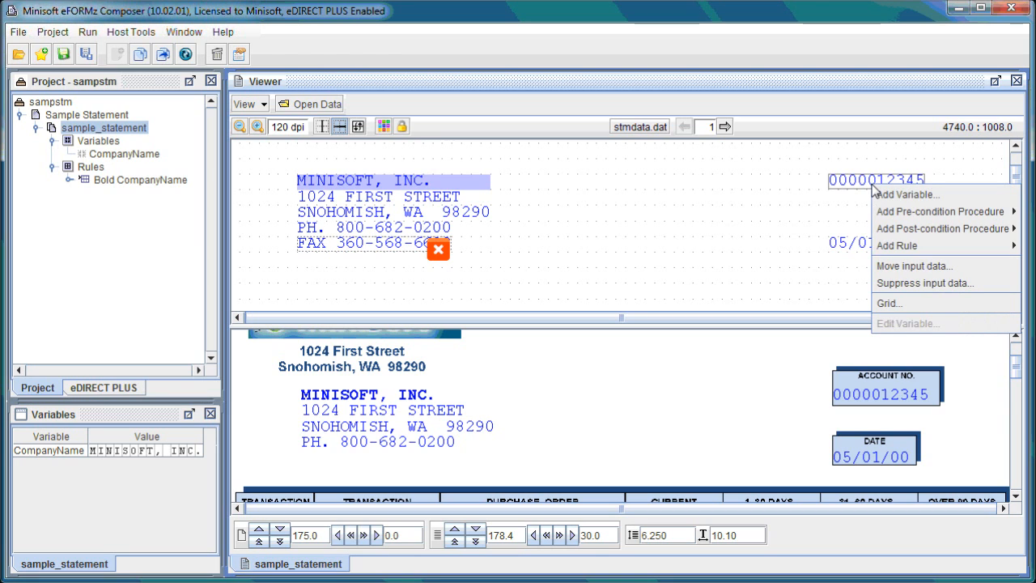
pyautogui.click(917, 266)
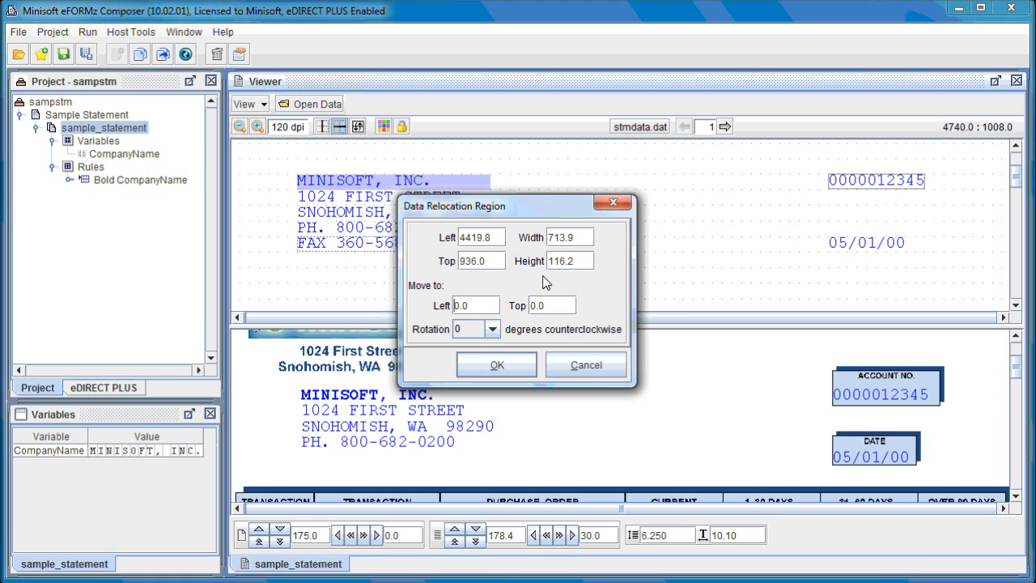
pyautogui.write('30')
pyautogui.click(535, 308)
pyautogui.write('0')
pyautogui.click(493, 330)
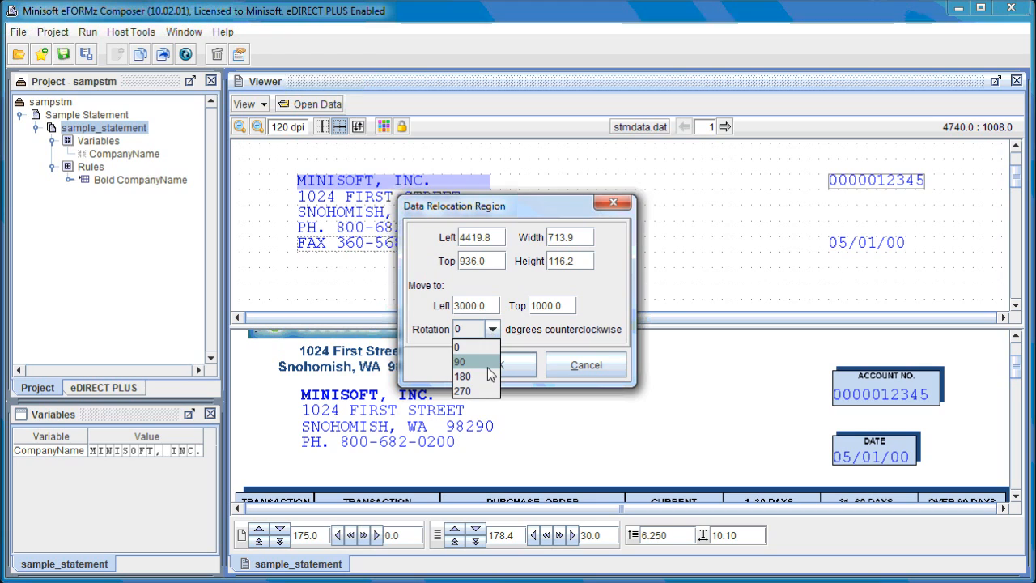
pyautogui.click(530, 336)
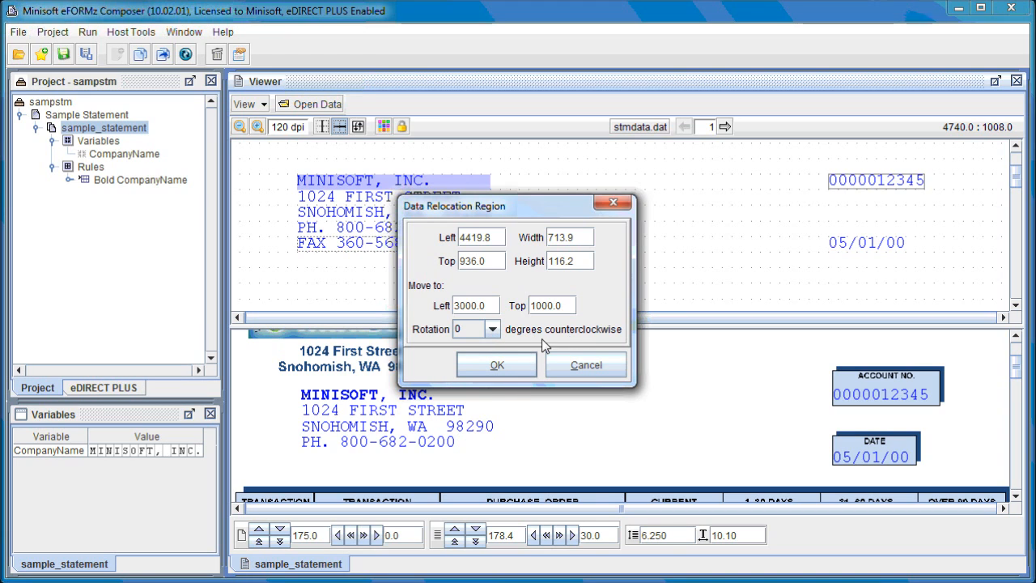
pyautogui.click(498, 365)
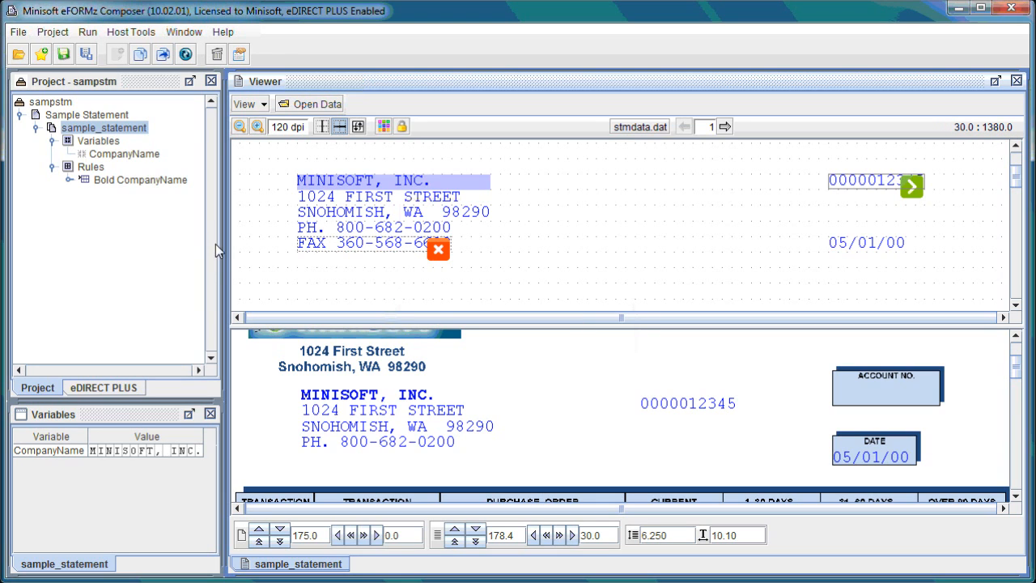
# Review the data relocation region in the sample_statement form properties, including its source and target positions, and leave without changes.
pyautogui.rightClick(140, 133)
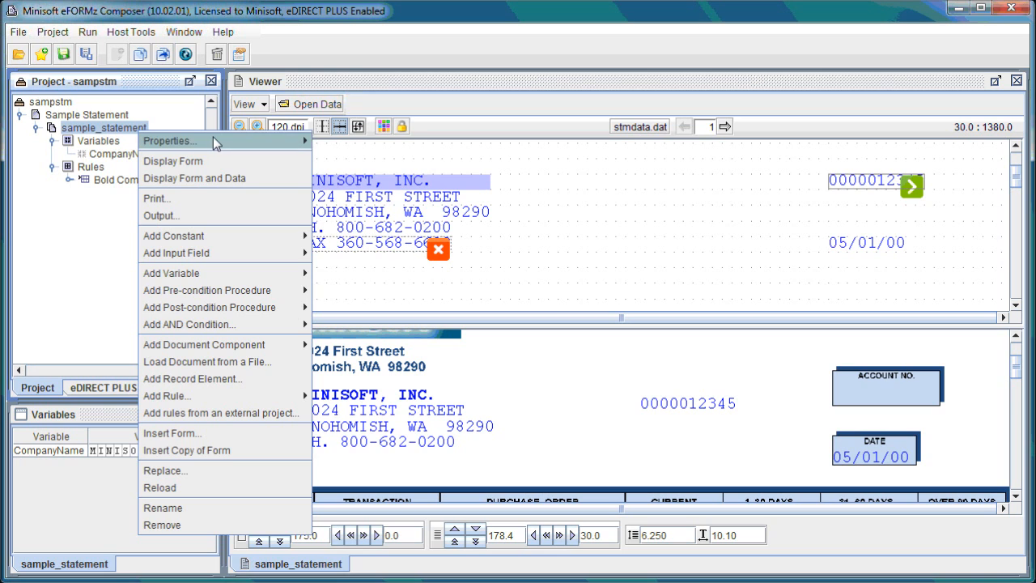
pyautogui.moveTo(219, 144)
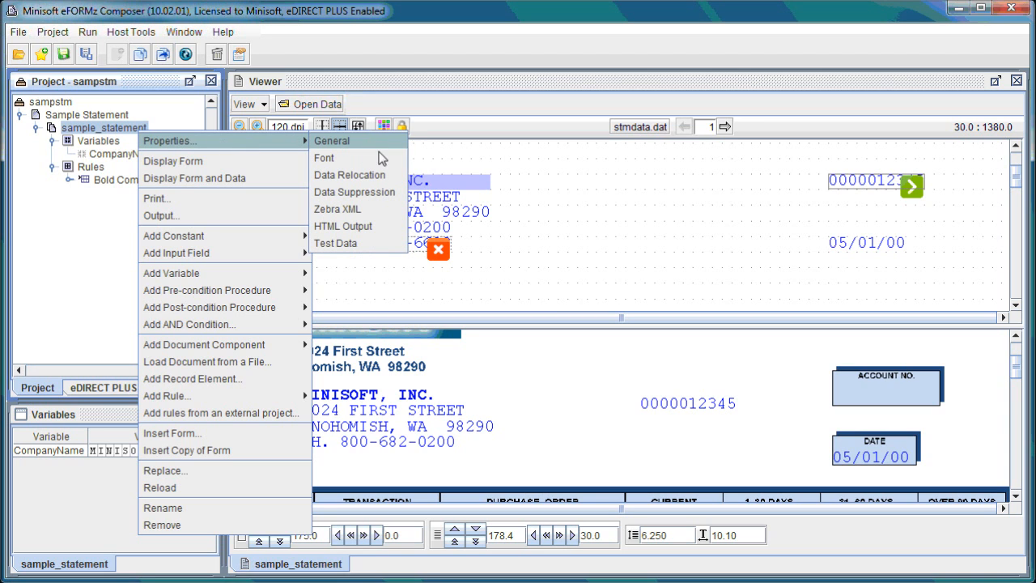
pyautogui.click(382, 176)
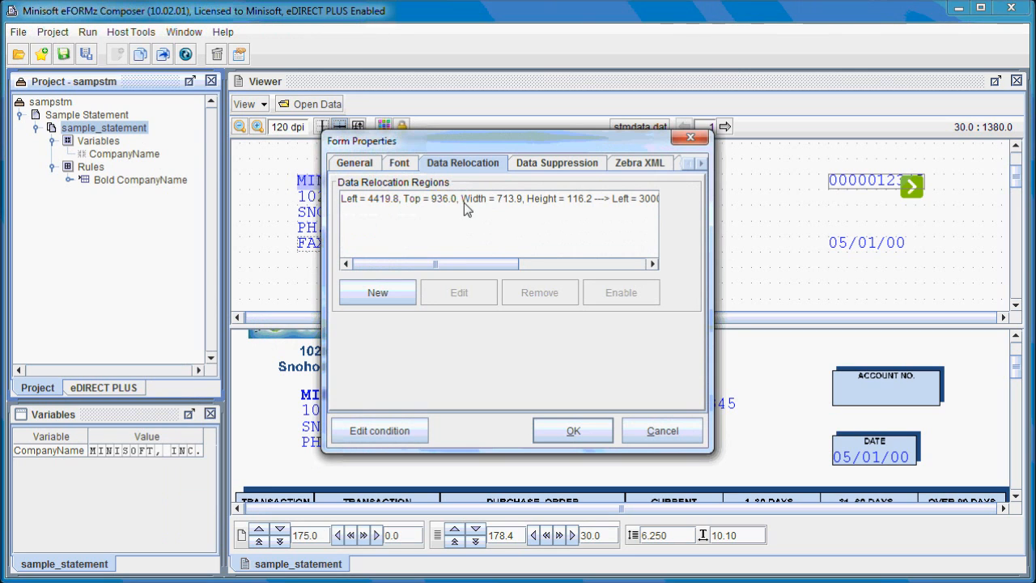
pyautogui.click(462, 203)
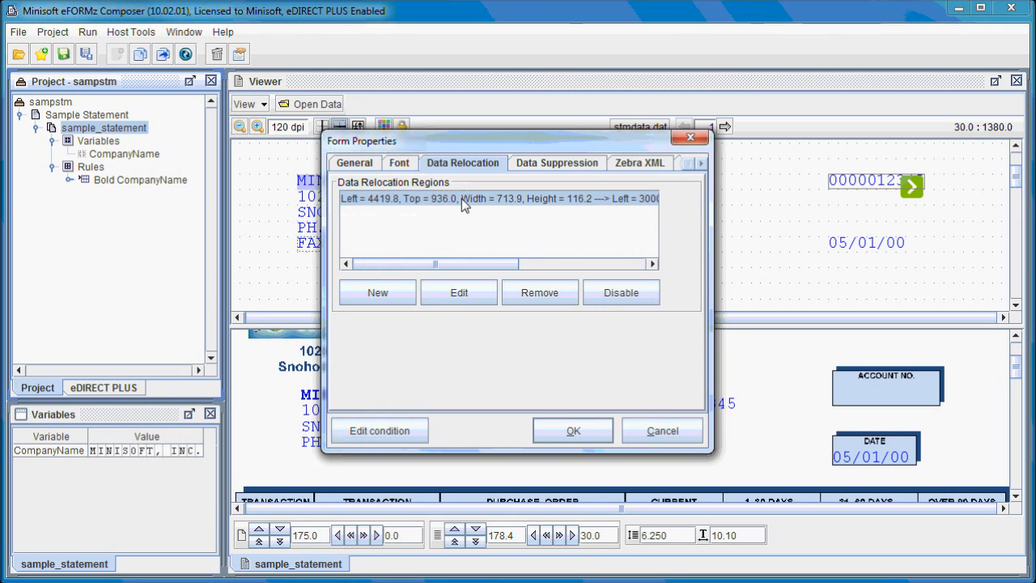
pyautogui.click(447, 296)
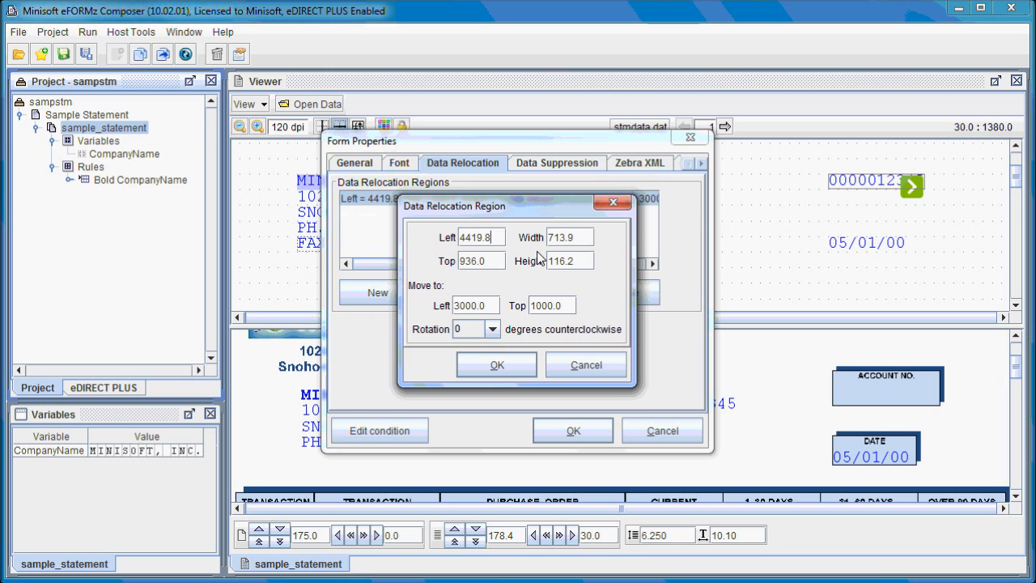
pyautogui.click(600, 366)
pyautogui.click(657, 431)
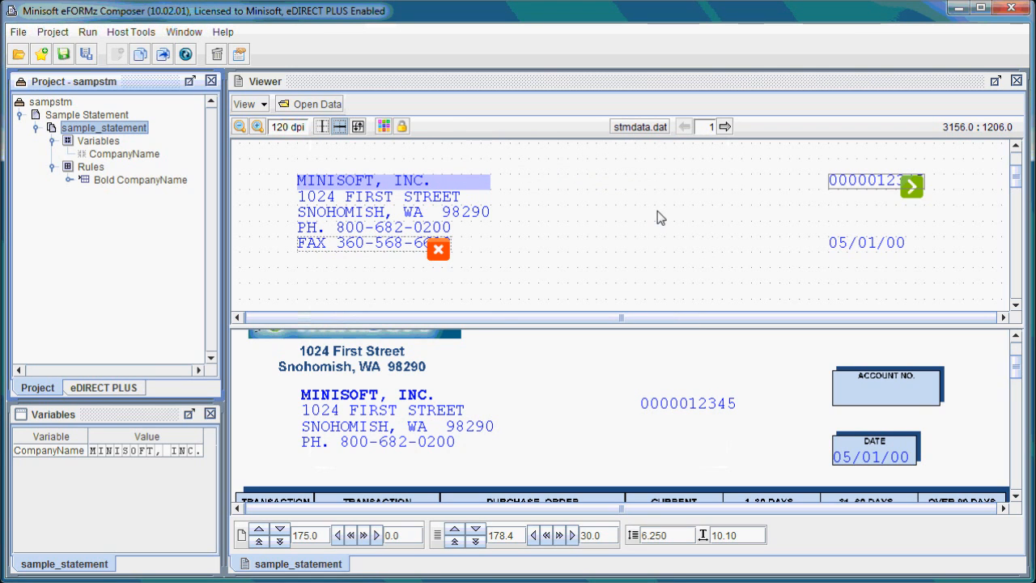
# Add a variable capturing the date in the input data, keeping the default name and settings.
pyautogui.click(835, 249)
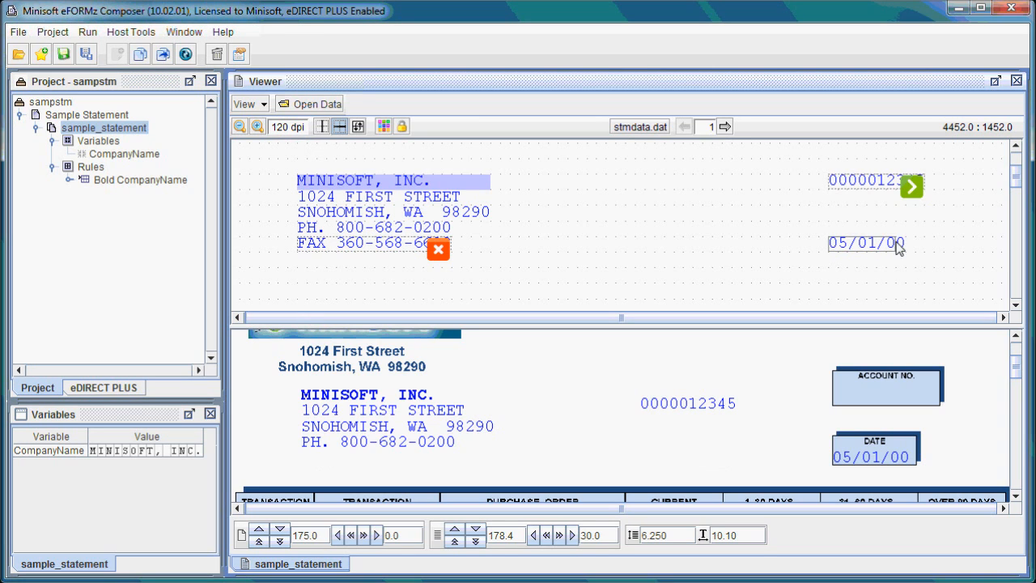
pyautogui.rightClick(852, 250)
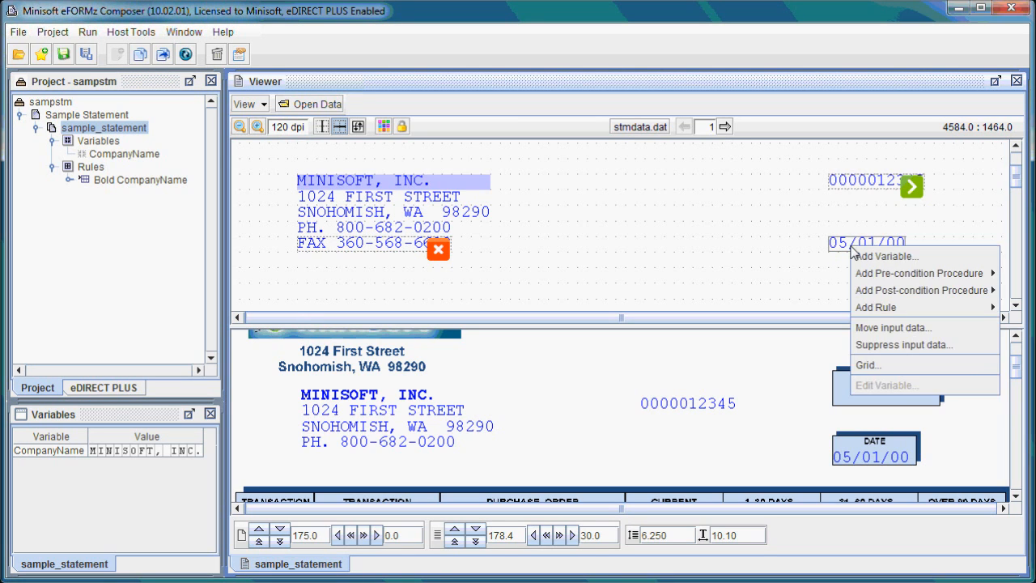
pyautogui.click(868, 256)
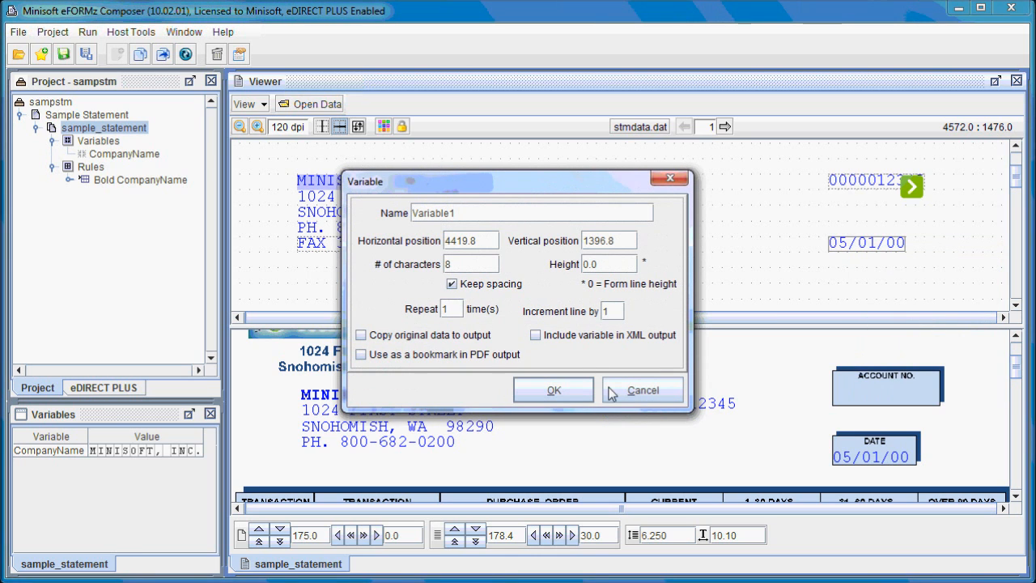
pyautogui.click(573, 392)
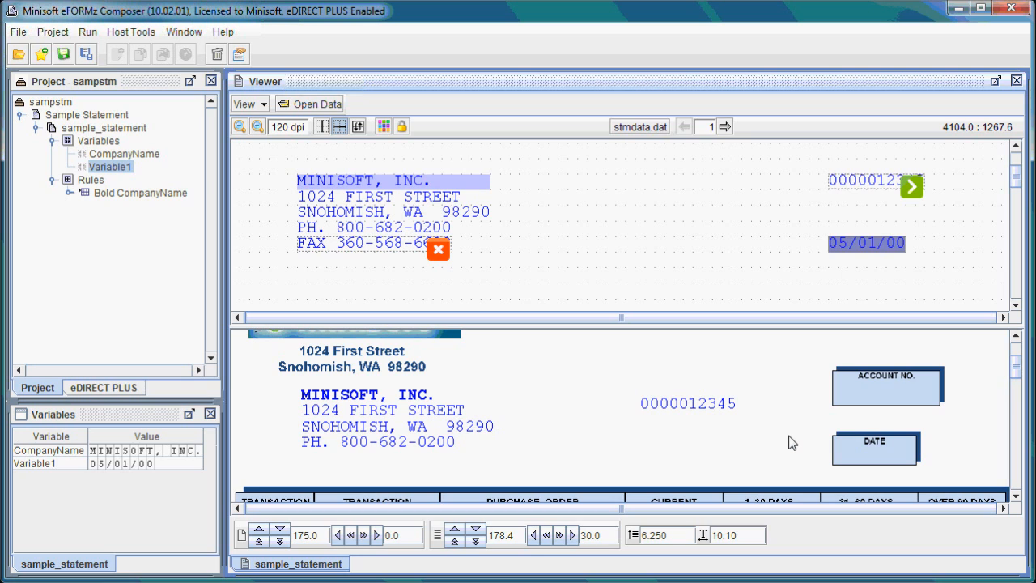
pyautogui.rightClick(849, 454)
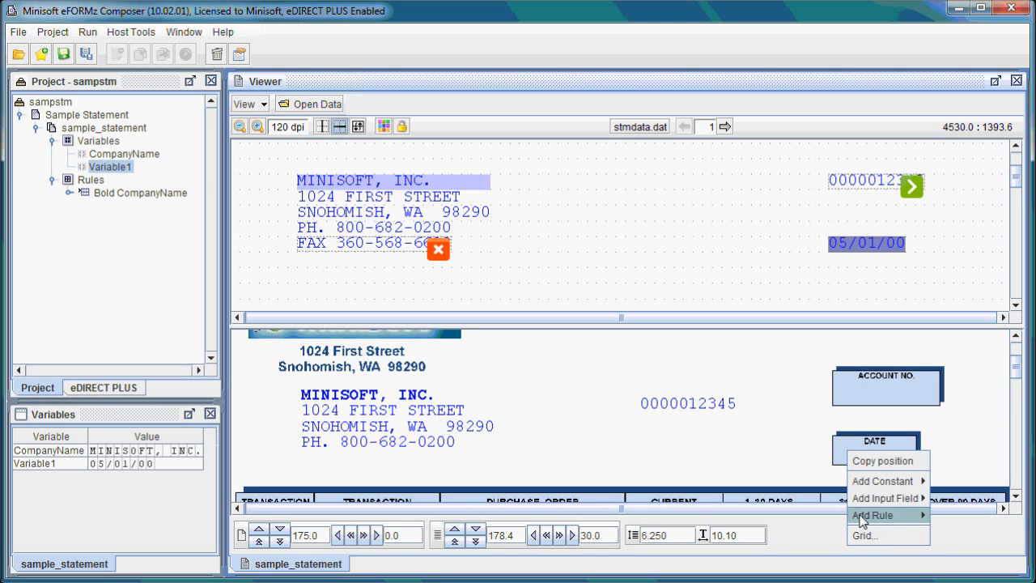
pyautogui.moveTo(863, 517)
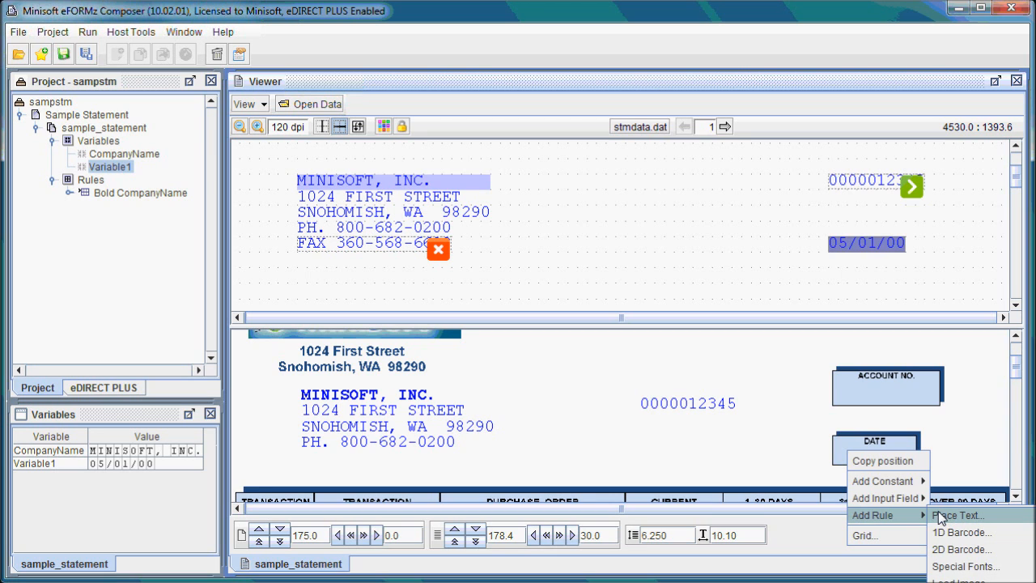
pyautogui.click(788, 371)
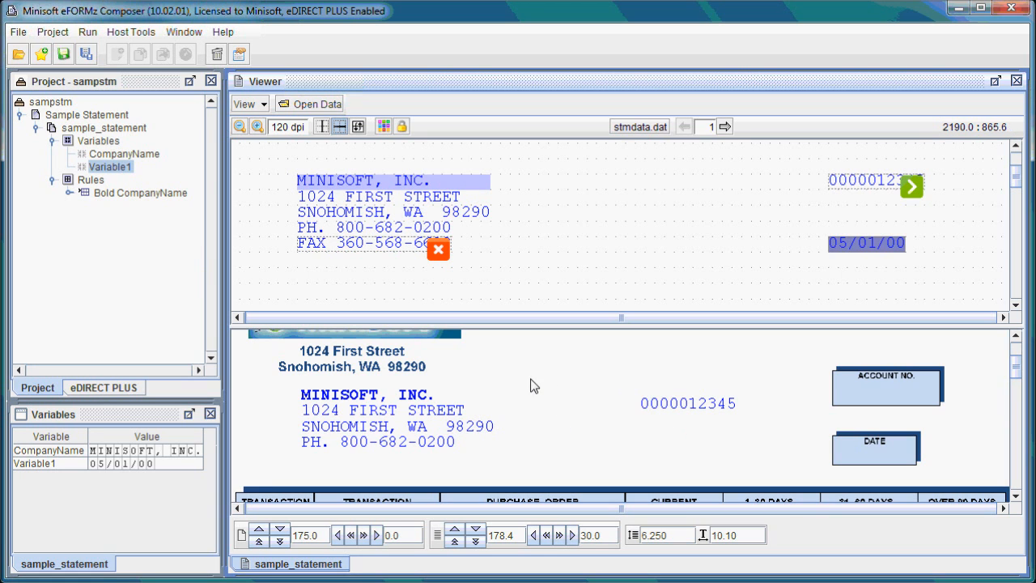
# Add a Place Text rule just below the relocated account number on the form, using Variable1 and the default rule name.
pyautogui.rightClick(647, 418)
pyautogui.moveTo(687, 481)
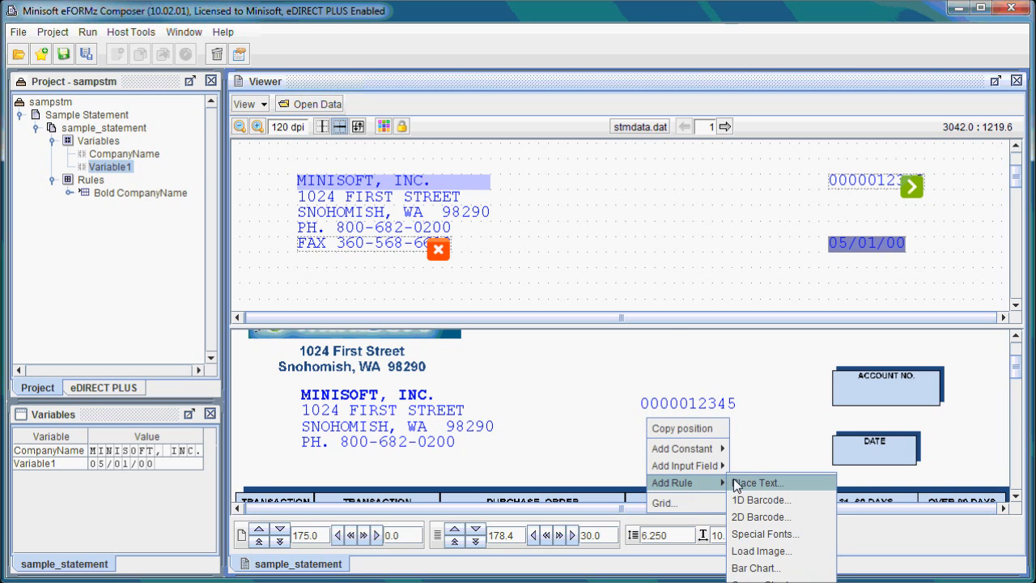
pyautogui.click(780, 483)
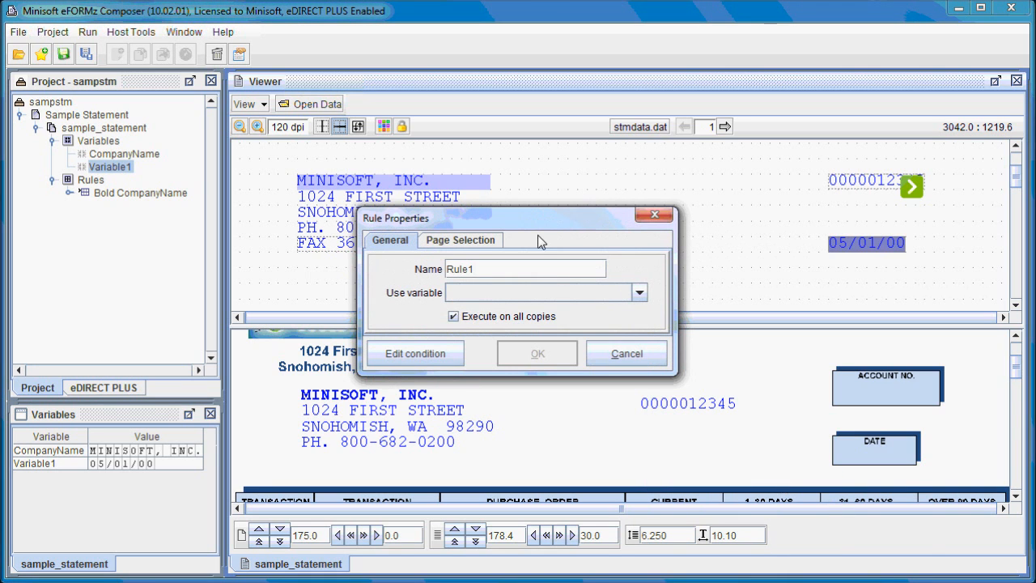
pyautogui.click(542, 293)
pyautogui.click(489, 340)
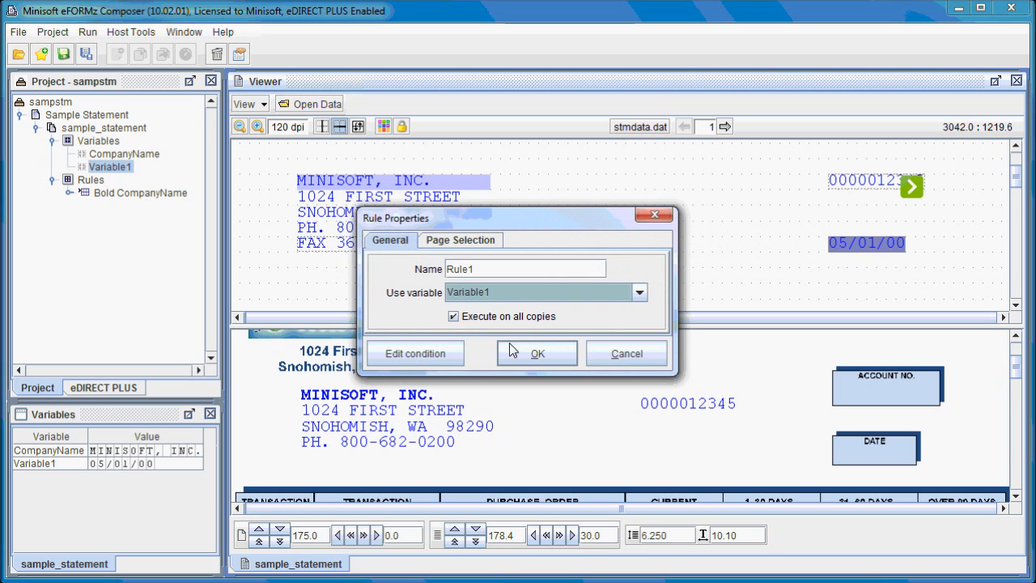
pyautogui.click(522, 353)
pyautogui.click(516, 459)
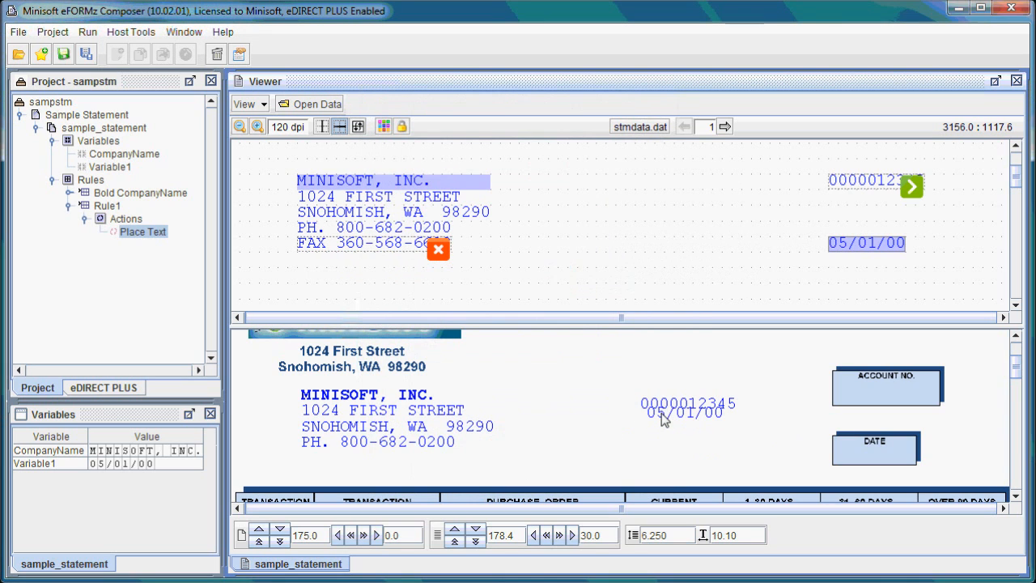